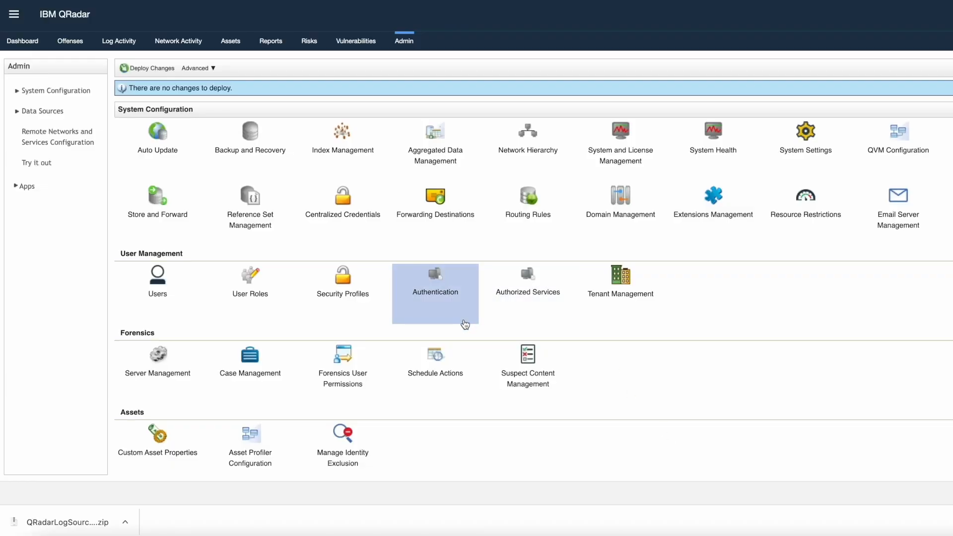
# - Open Log Sources management from the Admin settings' data sources
pyautogui.scroll(-4, 463, 323)
pyautogui.scroll(-3, 245, 322)
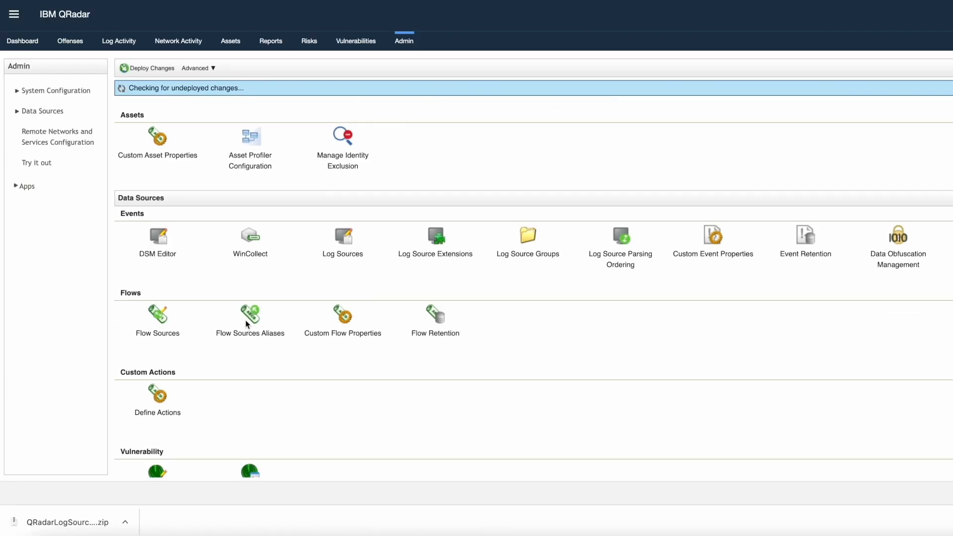
pyautogui.click(343, 245)
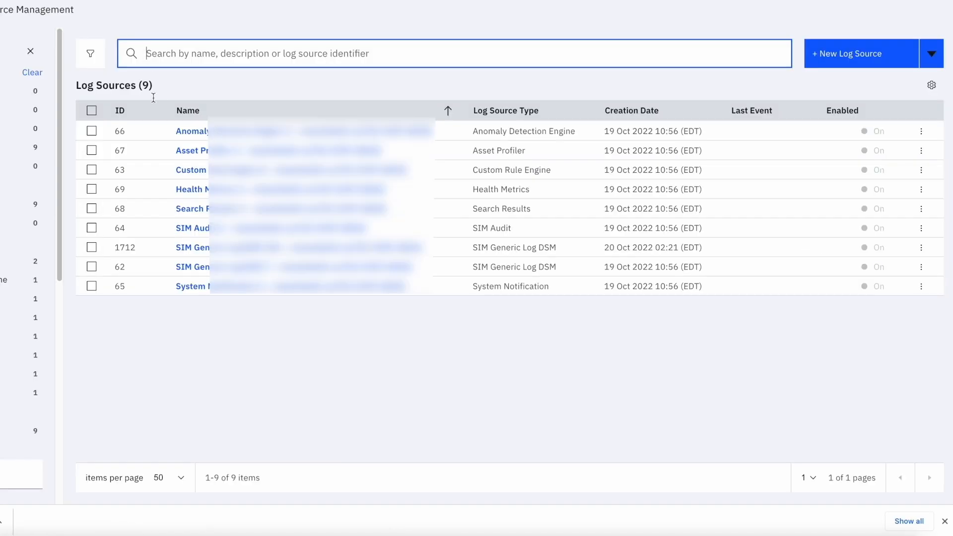
# - Start adding a new single log source and search the log source types for 'unive'
pyautogui.click(834, 61)
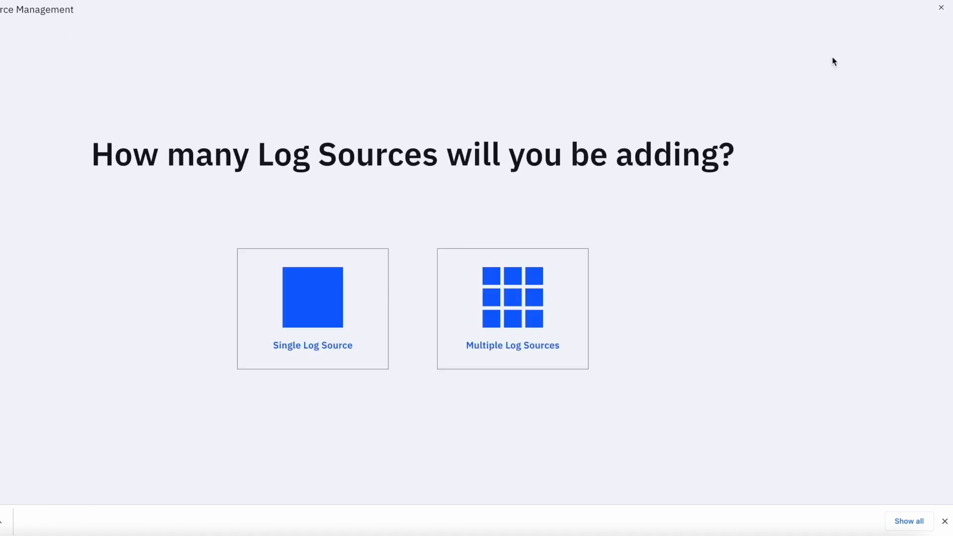
pyautogui.click(309, 308)
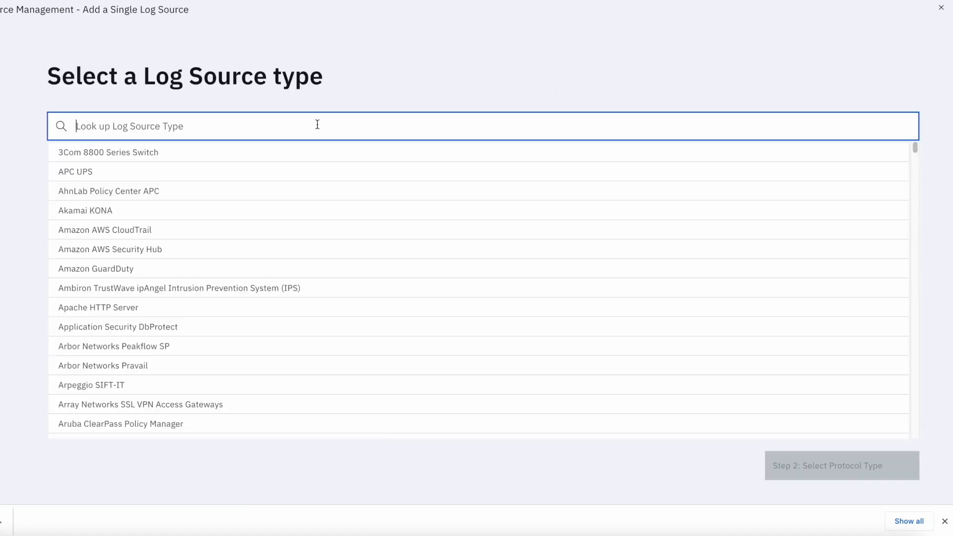
pyautogui.write('un')
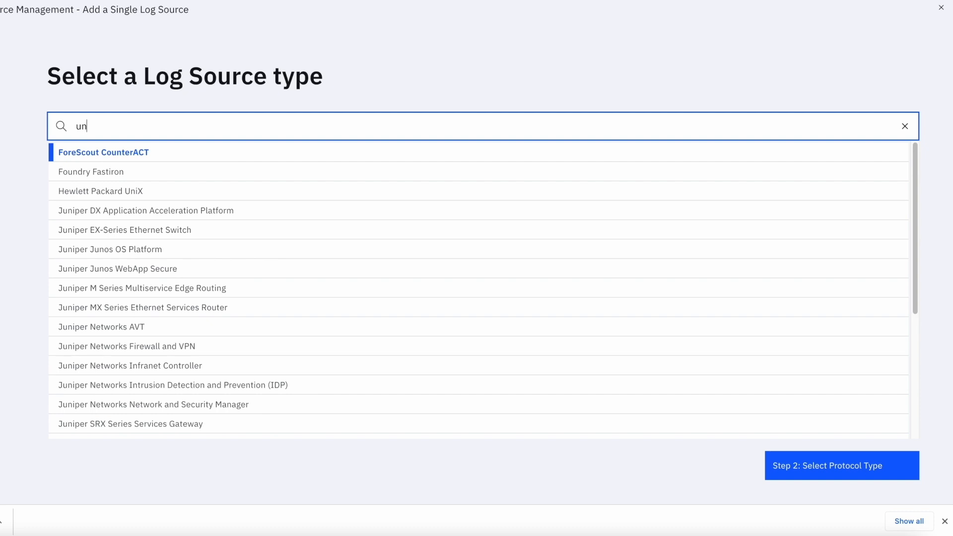
pyautogui.write('ive')
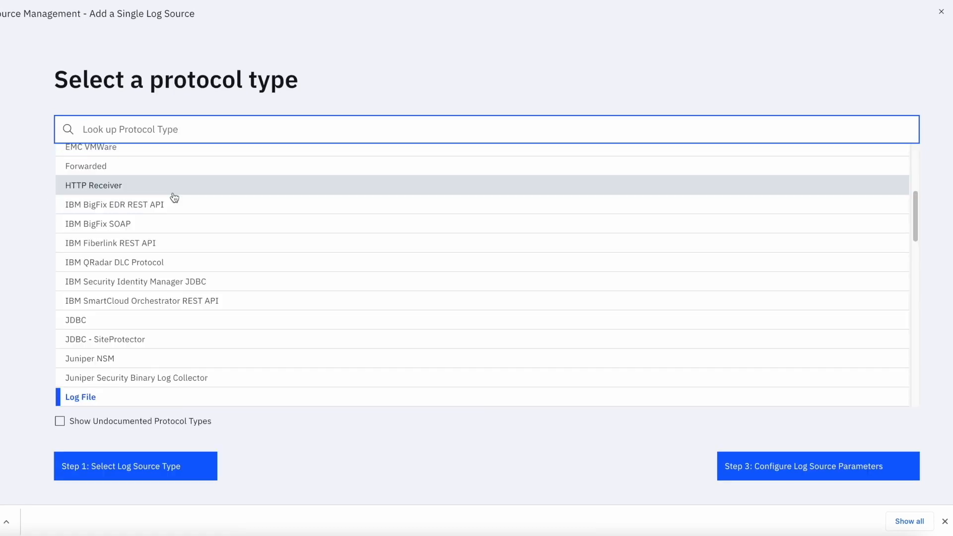
# - Select the Log File protocol type and continue to the log source parameters
pyautogui.write('log')
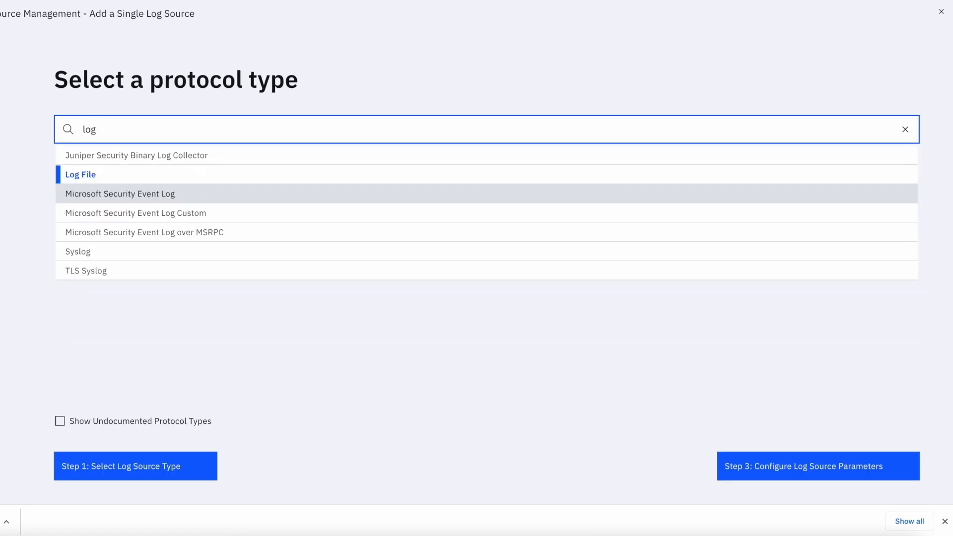
pyautogui.click(85, 175)
pyautogui.click(784, 477)
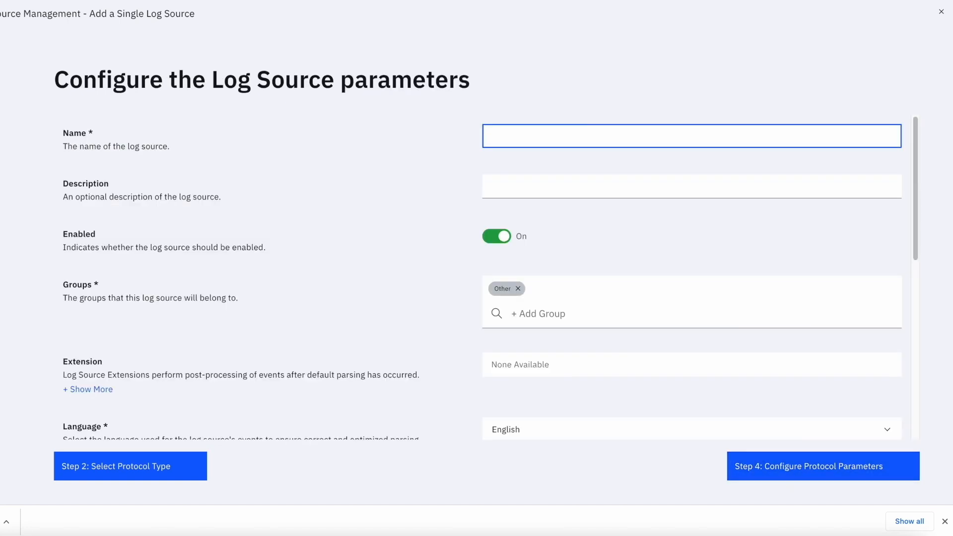
# - Name the log source Test Logsource Lofile
pyautogui.write('Test Logsource Lofile')
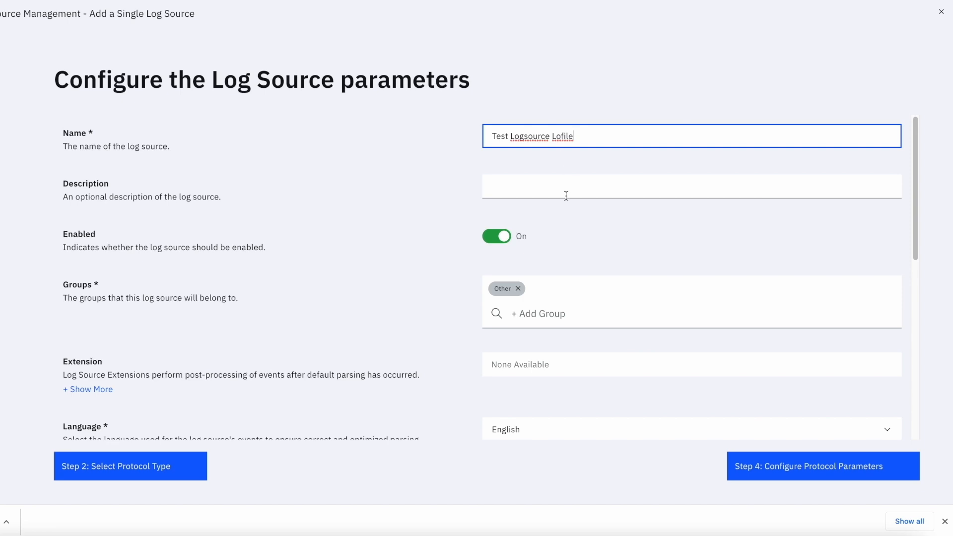
pyautogui.click(544, 195)
pyautogui.scroll(-1, 544, 274)
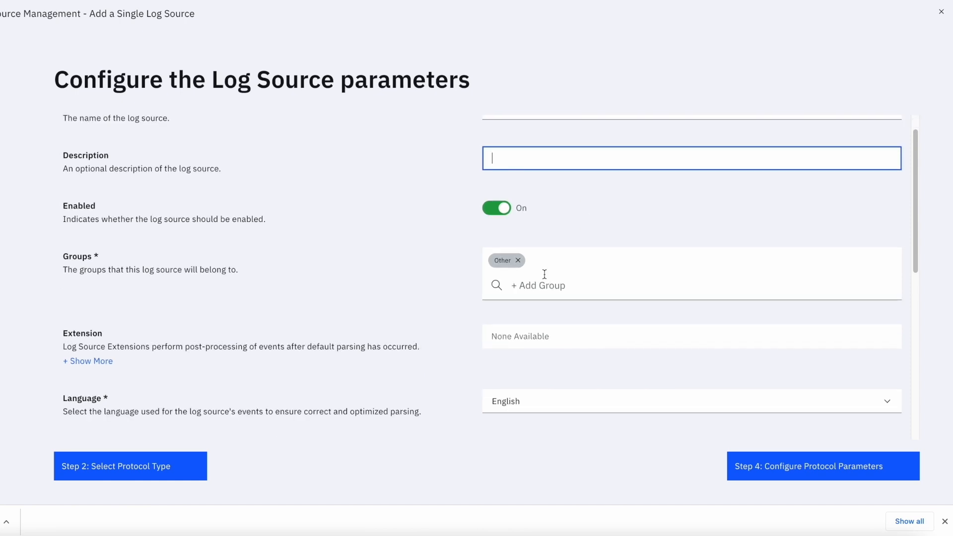
pyautogui.click(544, 274)
# - Review the remaining log source parameters and continue to the protocol parameters
pyautogui.scroll(-5, 545, 274)
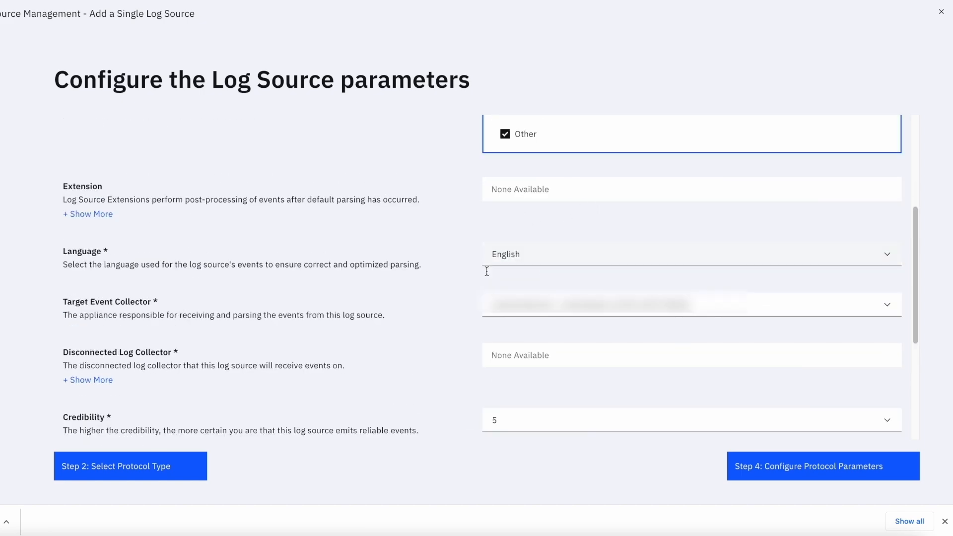
pyautogui.scroll(-3, 485, 286)
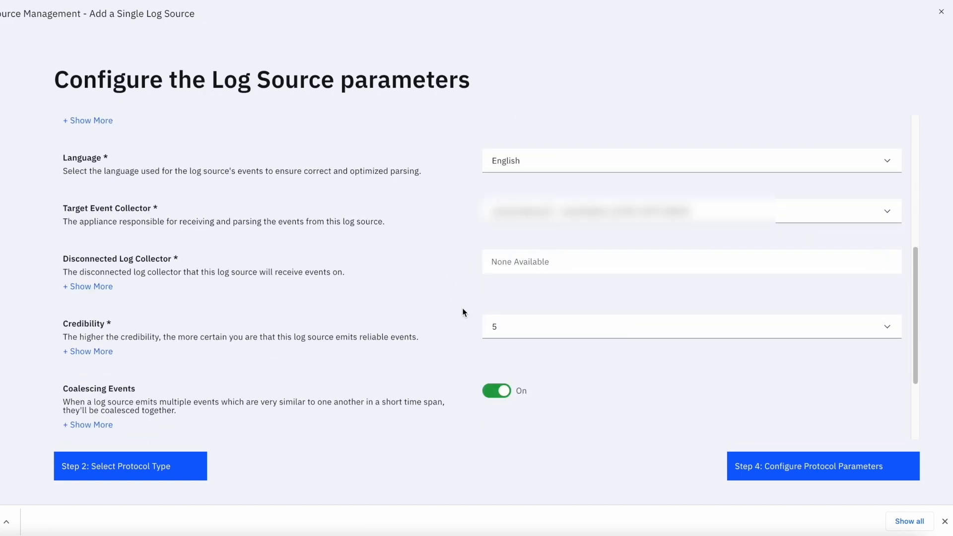
pyautogui.scroll(-4, 500, 350)
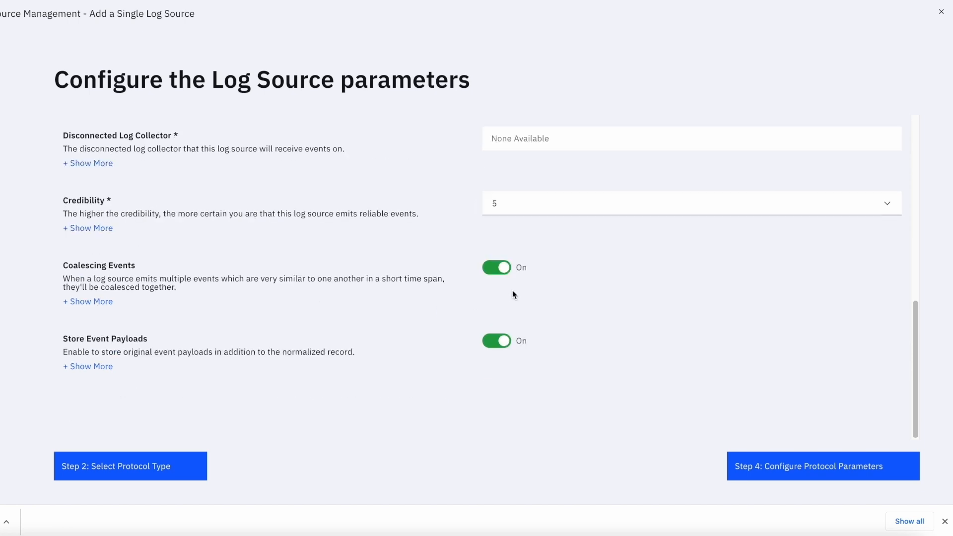
pyautogui.click(767, 466)
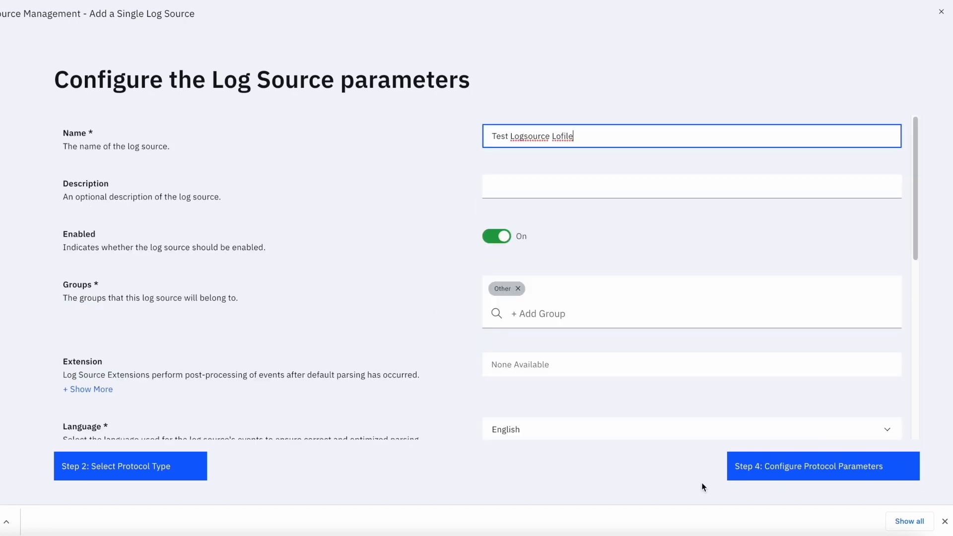
pyautogui.click(792, 476)
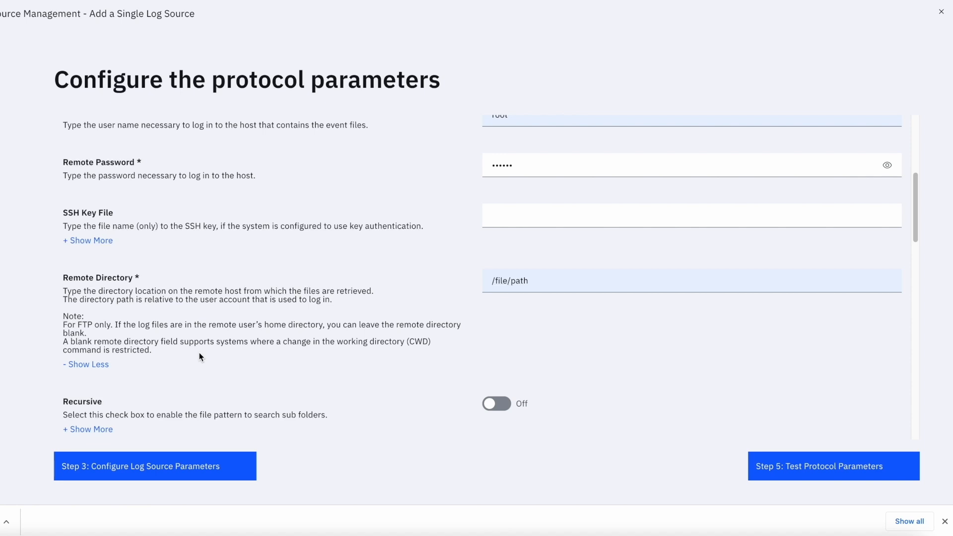
# - Set the FTP File Pattern to event_file_.*.log, matching the log file names listed in the remote host's terminal
pyautogui.scroll(-3, 200, 356)
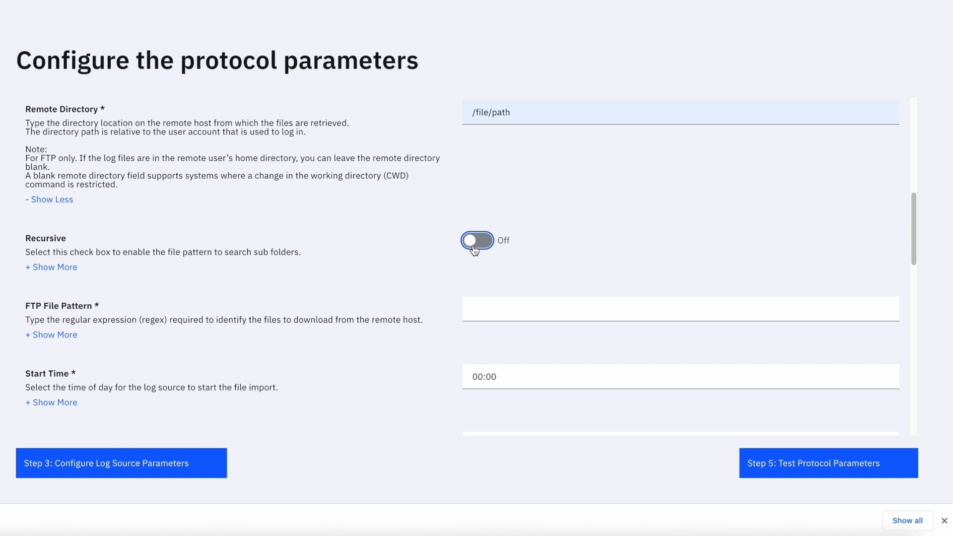
pyautogui.scroll(-1, 522, 270)
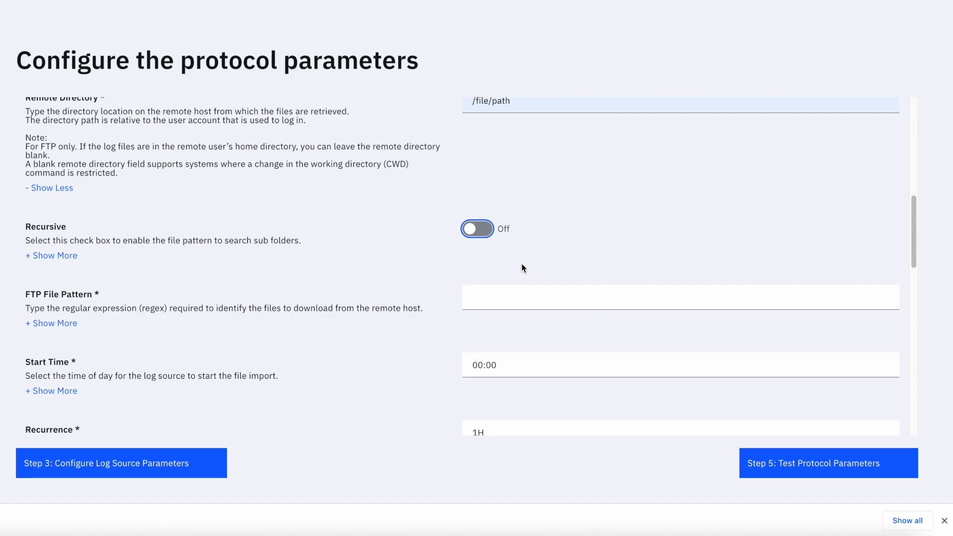
pyautogui.click(477, 535)
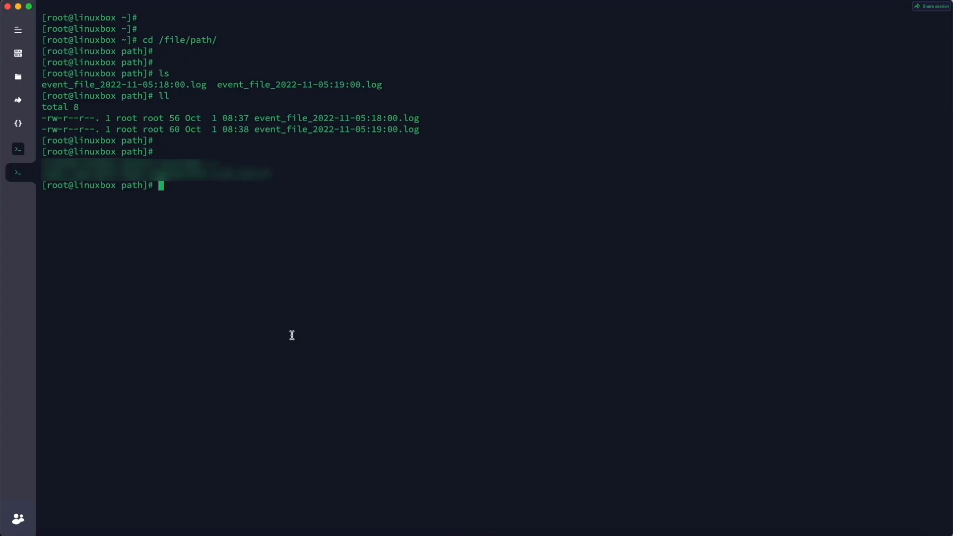
pyautogui.moveTo(255, 120); pyautogui.dragTo(312, 119)
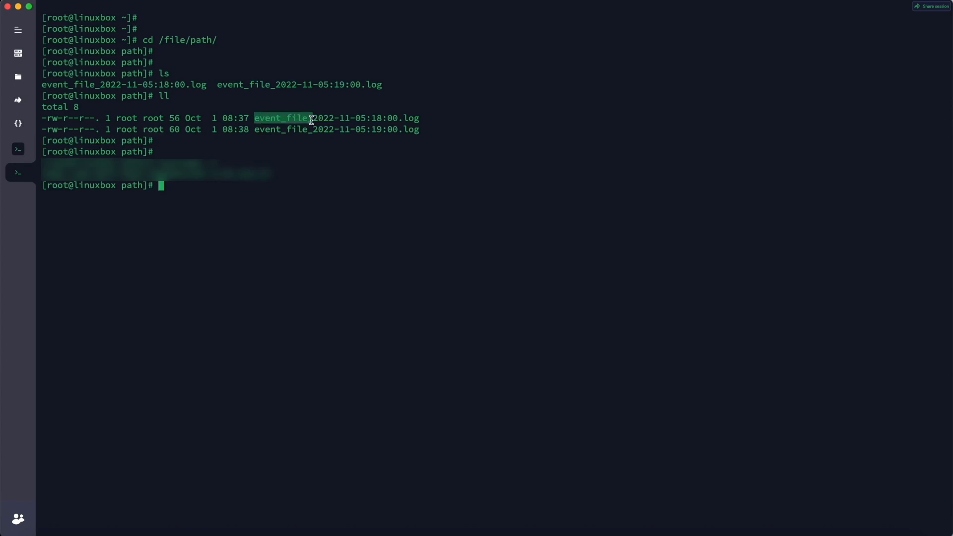
pyautogui.moveTo(311, 120); pyautogui.dragTo(321, 119)
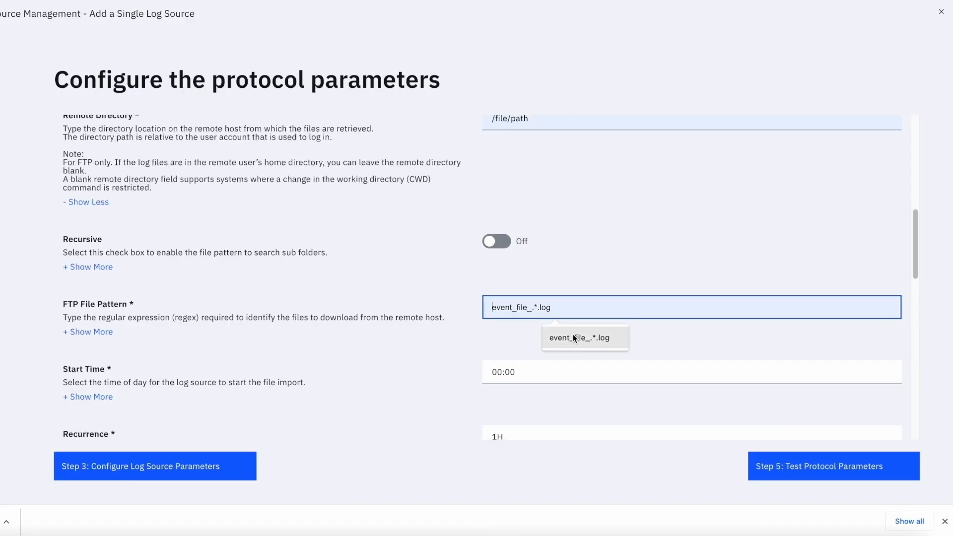
pyautogui.click(573, 335)
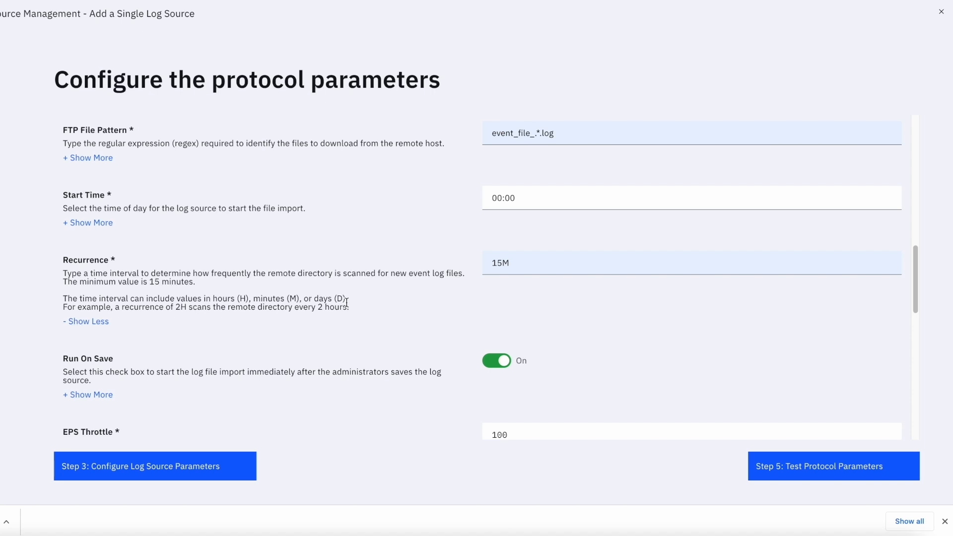
# - Set the Recurrence interval to 15M
pyautogui.click(533, 266)
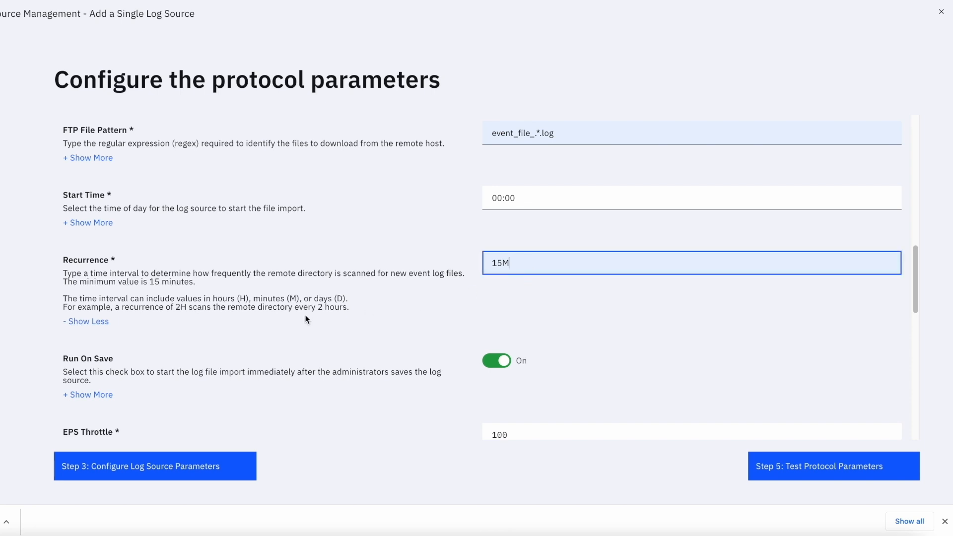
pyautogui.hotkey('shift', 'Left')
pyautogui.doubleClick(340, 299)
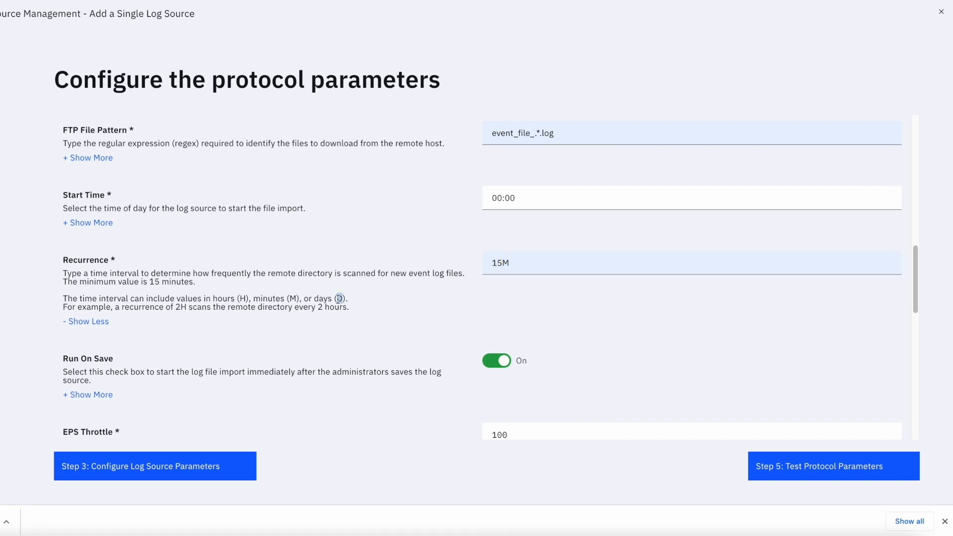
# - Review the EPS Throttle, Processor and Ignore Previously Processed File(s) settings
pyautogui.scroll(-4, 477, 222)
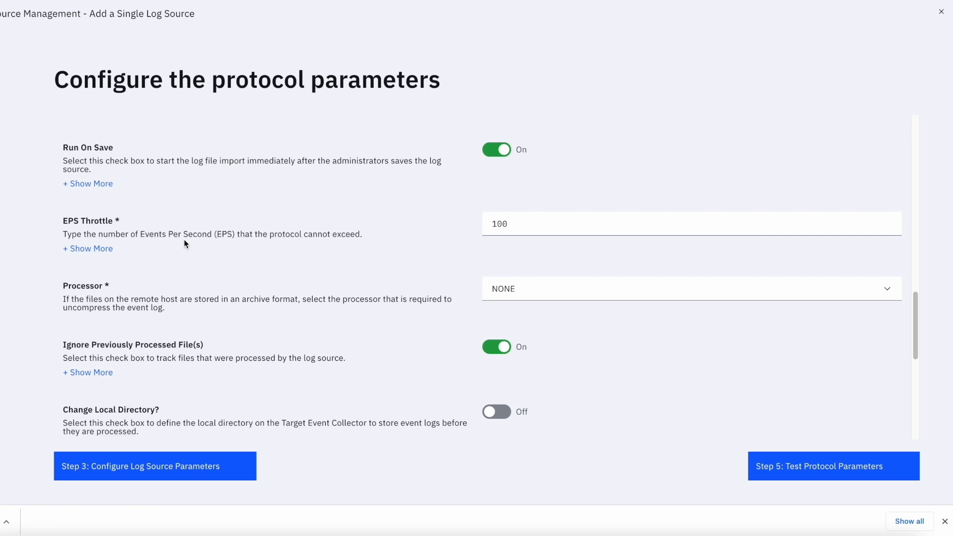
pyautogui.click(552, 232)
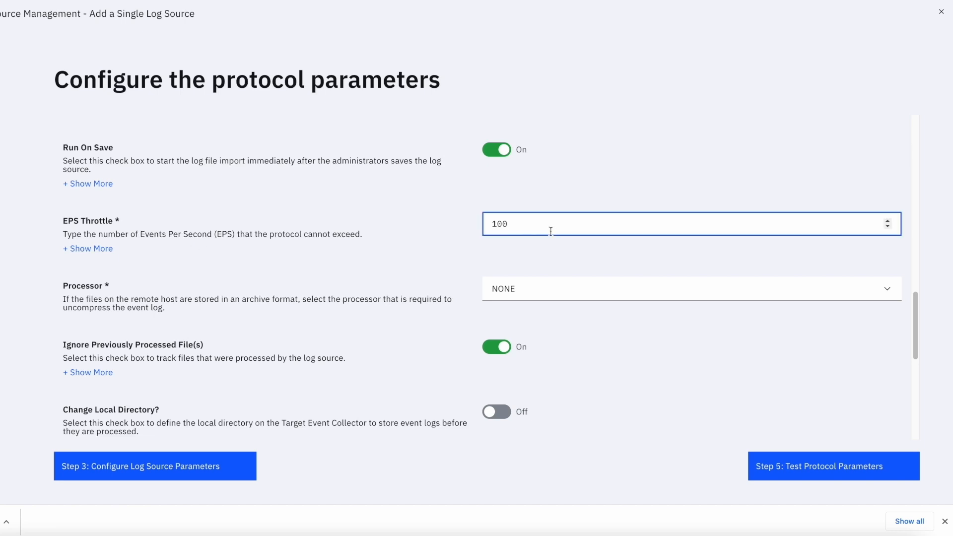
pyautogui.click(568, 296)
pyautogui.scroll(-1, 249, 296)
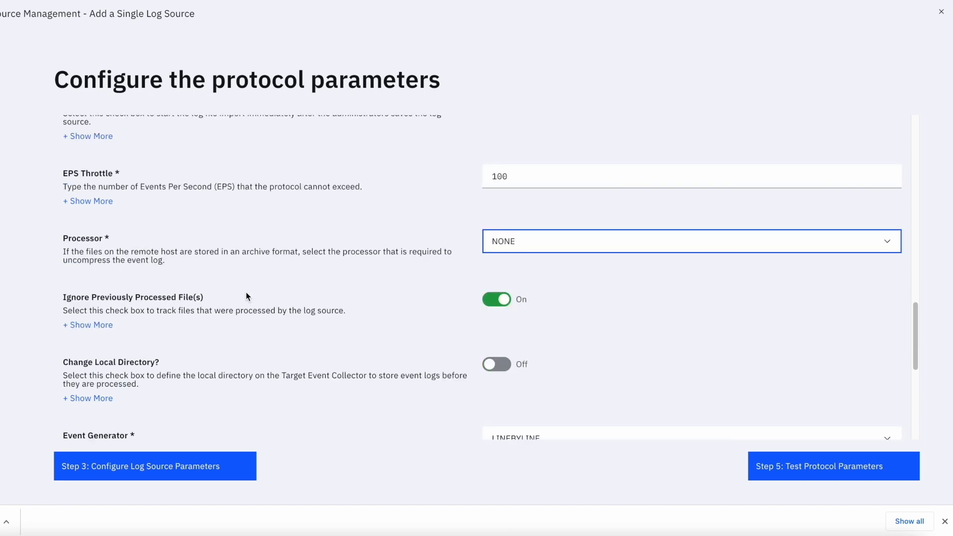
pyautogui.click(225, 300)
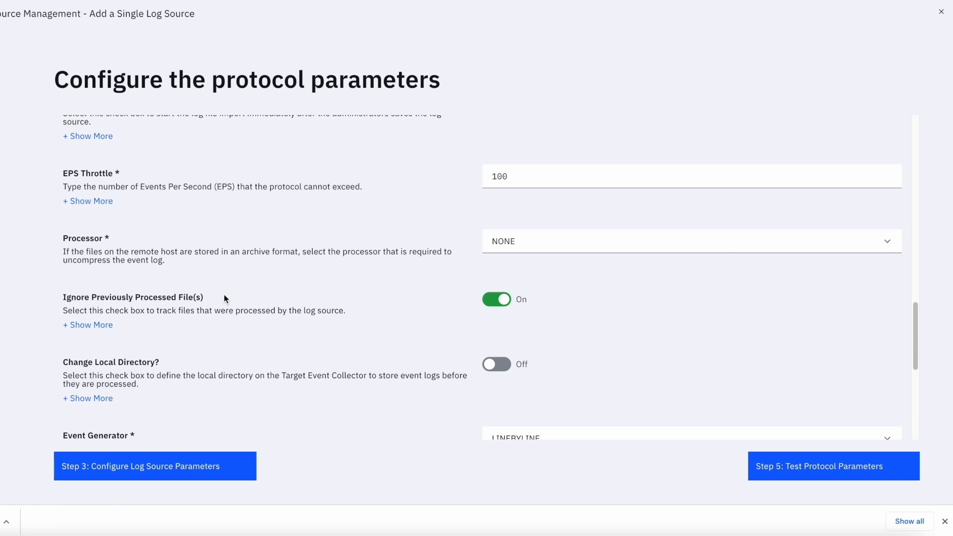
pyautogui.click(94, 325)
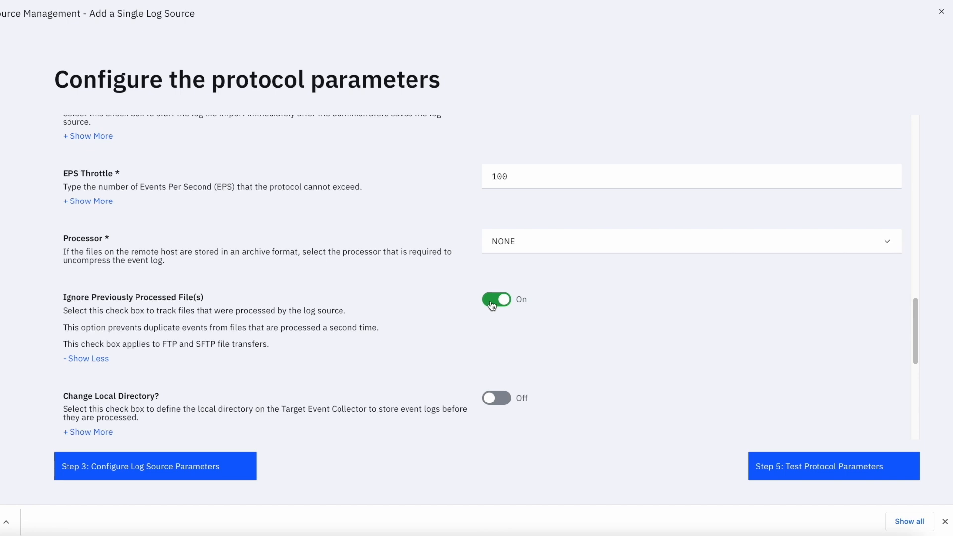
# - Expand the Event Generator description and read the available generator options
pyautogui.scroll(-4, 83, 298)
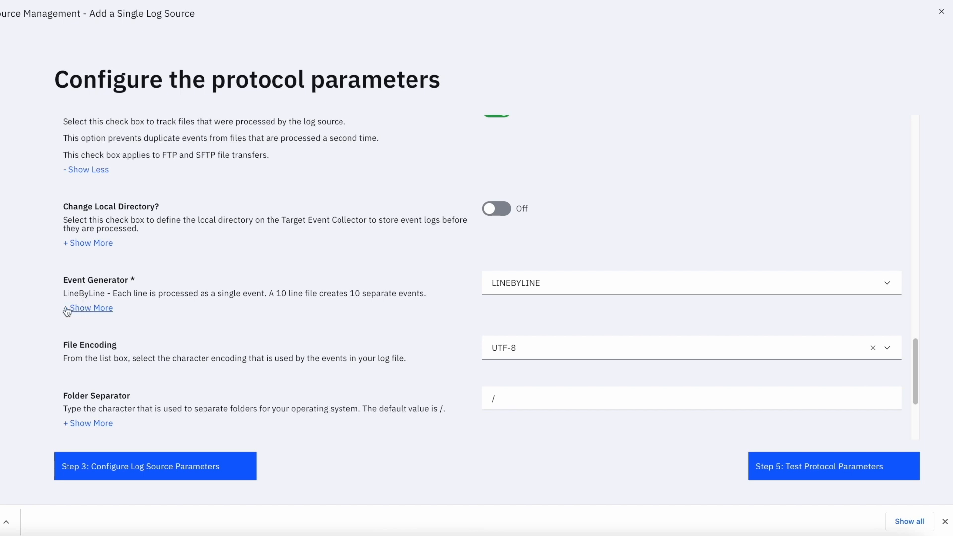
pyautogui.click(65, 308)
pyautogui.moveTo(63, 293); pyautogui.dragTo(111, 293)
pyautogui.scroll(-2, 125, 325)
pyautogui.scroll(3, 634, 286)
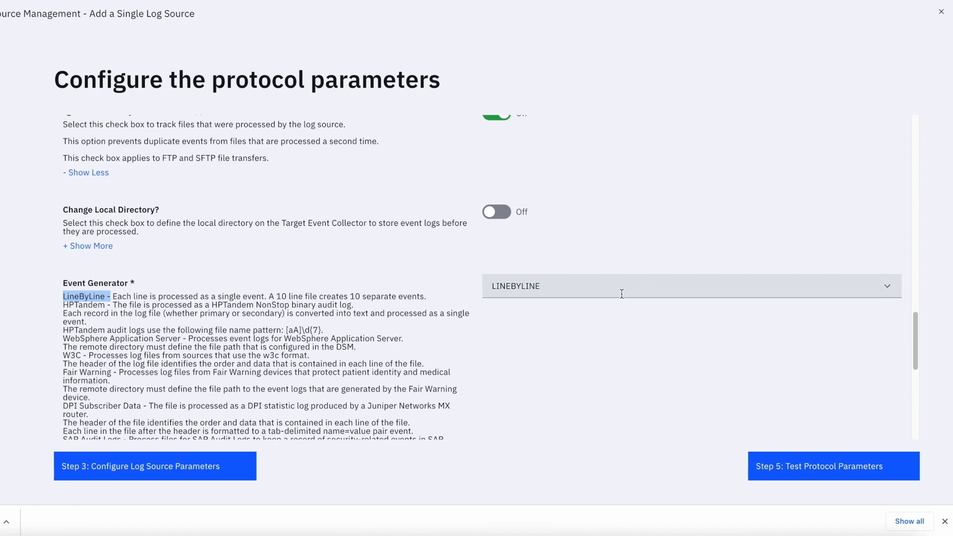
# - Try switching the Event Generator to RegEx Based Multiline and inspect its pattern fields
pyautogui.click(137, 303)
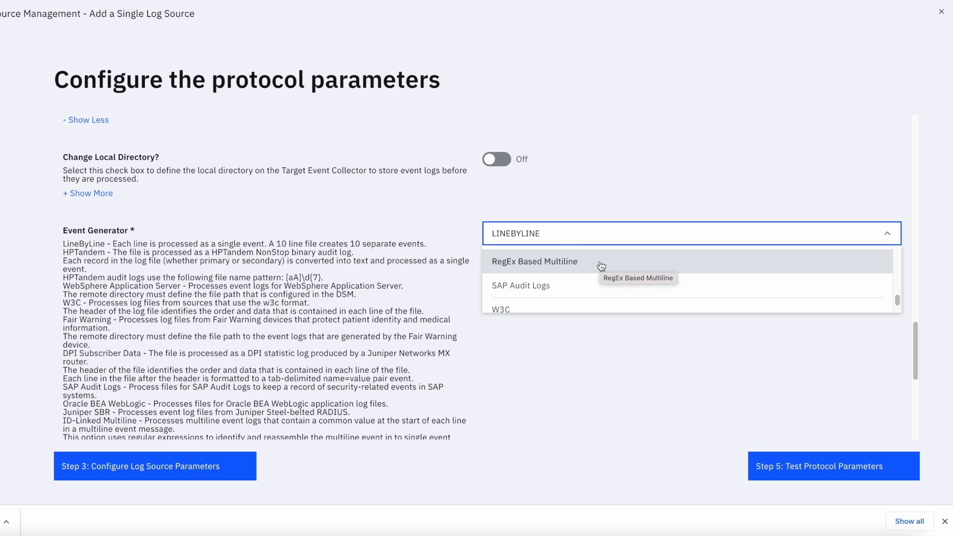
pyautogui.click(602, 266)
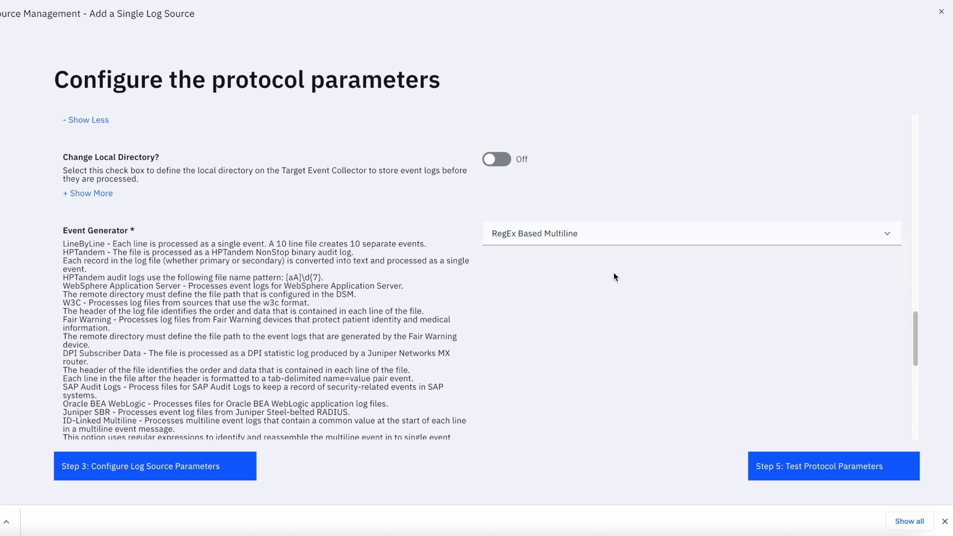
pyautogui.scroll(-5, 616, 278)
pyautogui.scroll(1, 621, 287)
pyautogui.click(551, 200)
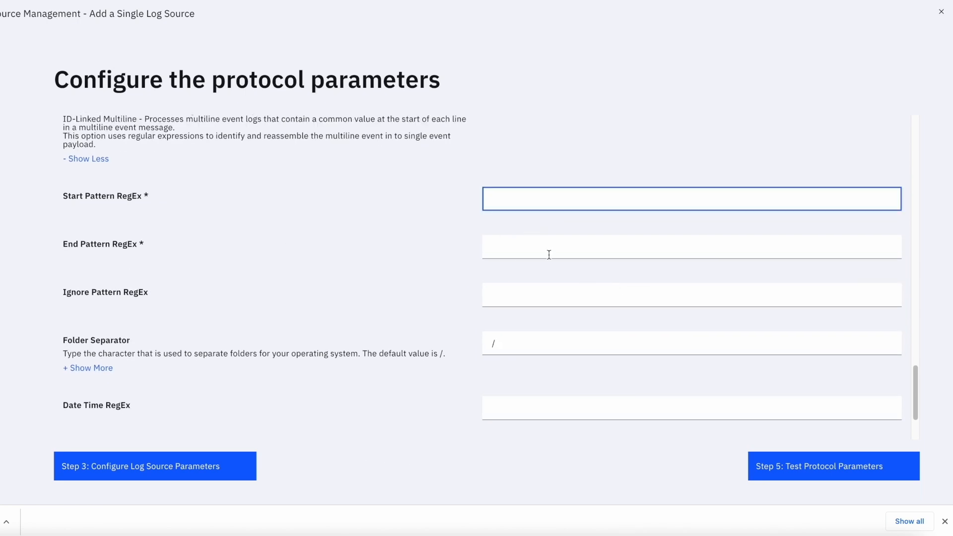
pyautogui.click(549, 254)
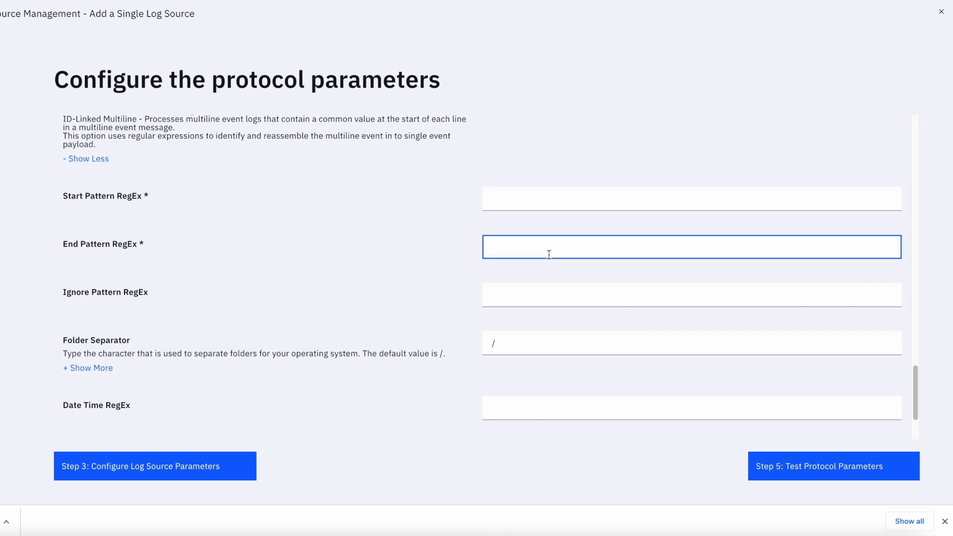
# - Set the Event Generator back to LineByLine
pyautogui.scroll(5, 566, 256)
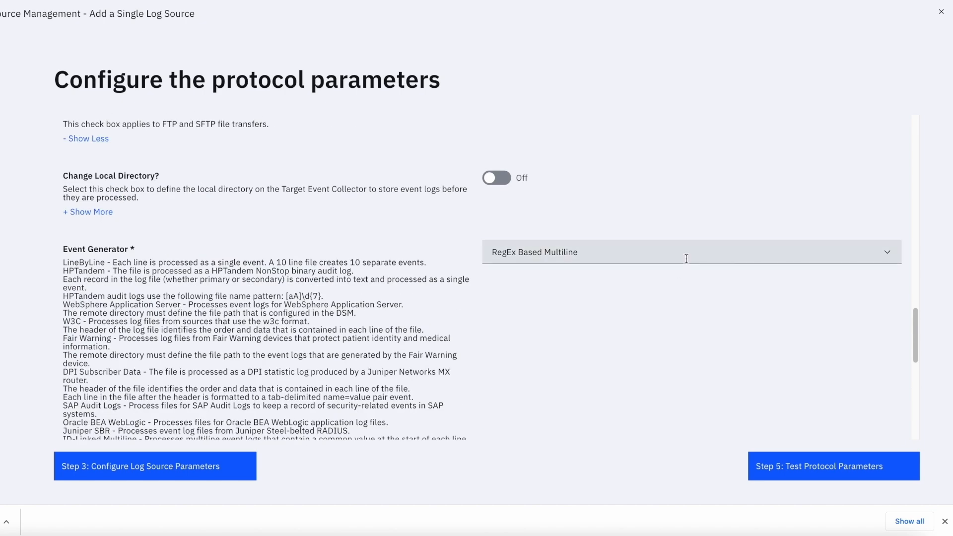
pyautogui.click(646, 257)
pyautogui.hotkey('ctrl', 'a')
pyautogui.write('linebyline')
pyautogui.press('Return')
pyautogui.scroll(-5, 516, 281)
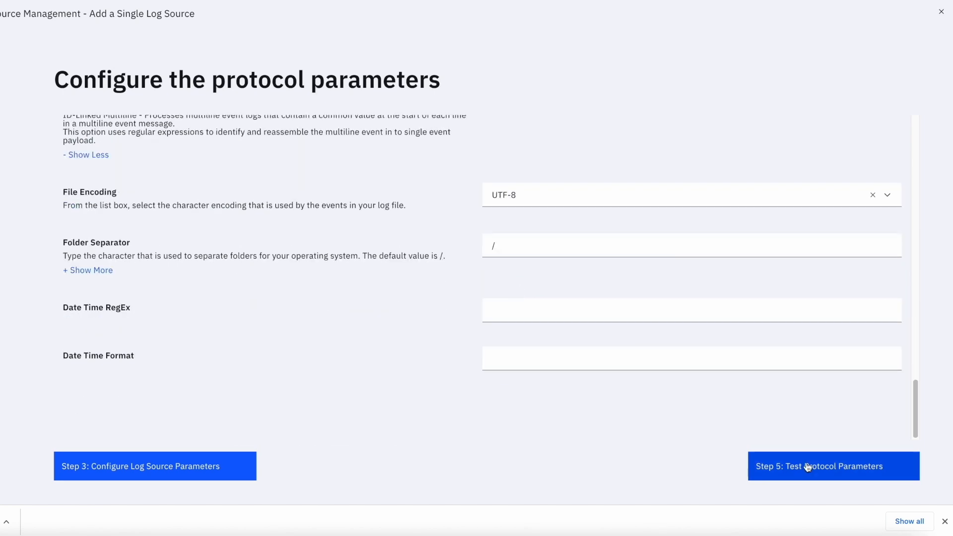
# - Advance to the protocol parameter test and start the test
pyautogui.click(808, 467)
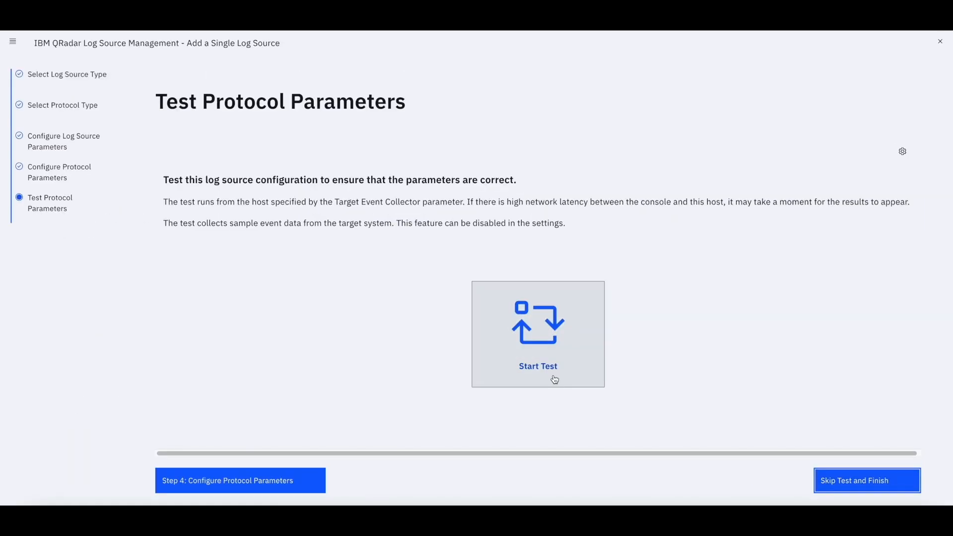
pyautogui.click(555, 351)
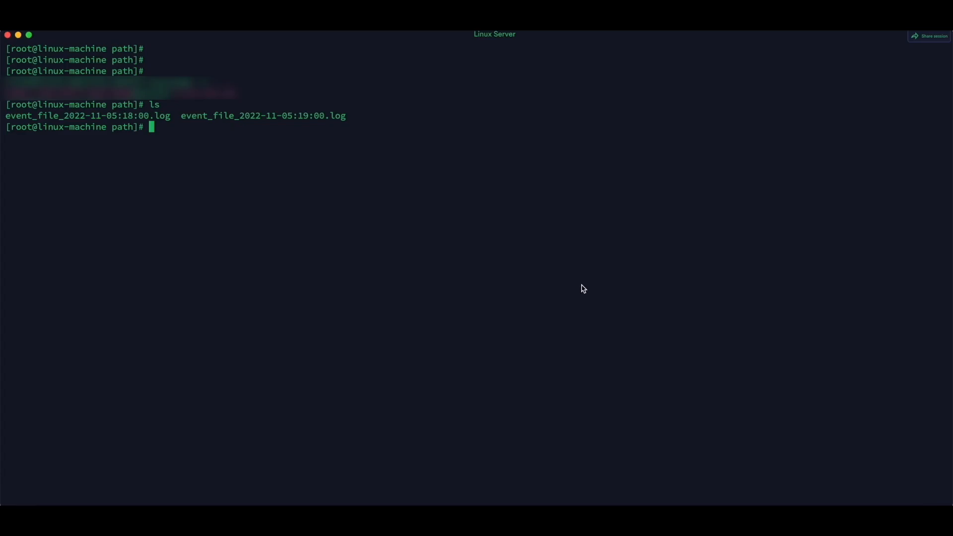
# - Switch to the Linux server terminal, list the files and display the contents of event_file_2022-11-05:18:00.log
pyautogui.write('ls')
pyautogui.press('Return')
pyautogui.press('Return')
pyautogui.press('Return')
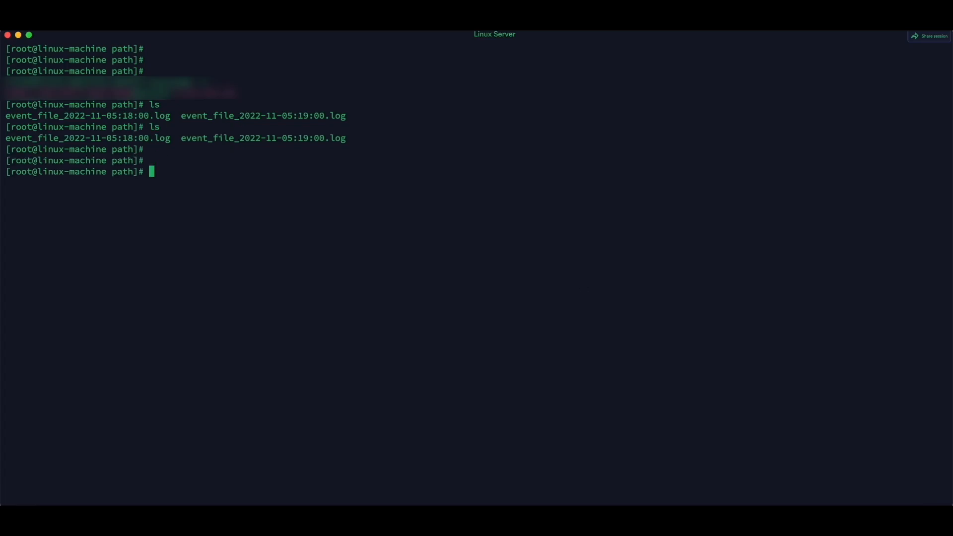
pyautogui.write('cat event_file_2022-11-05:18:00.log')
# - Display the contents of the second log file, event_file_2022-11-05:19:00.log, in the terminal
pyautogui.press('Return')
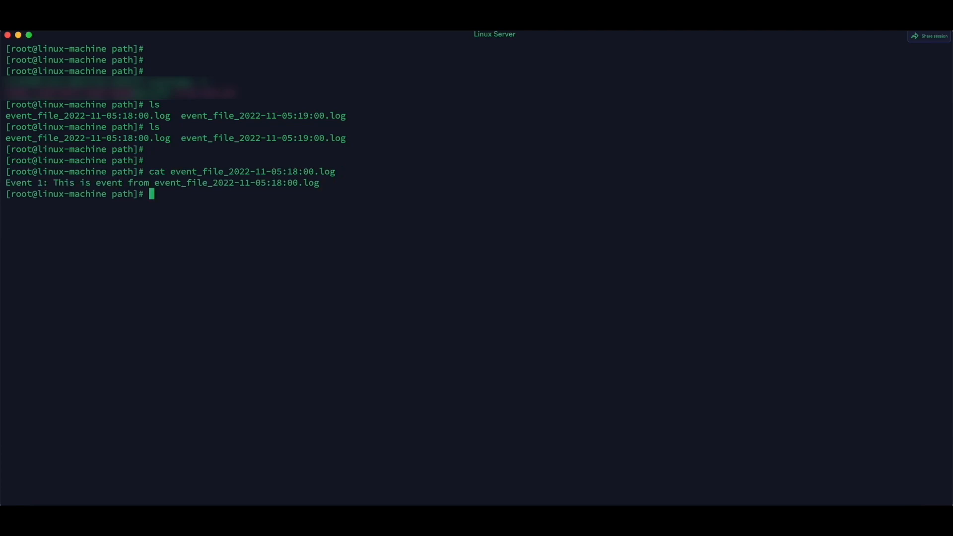
pyautogui.press('Return')
pyautogui.press('Return')
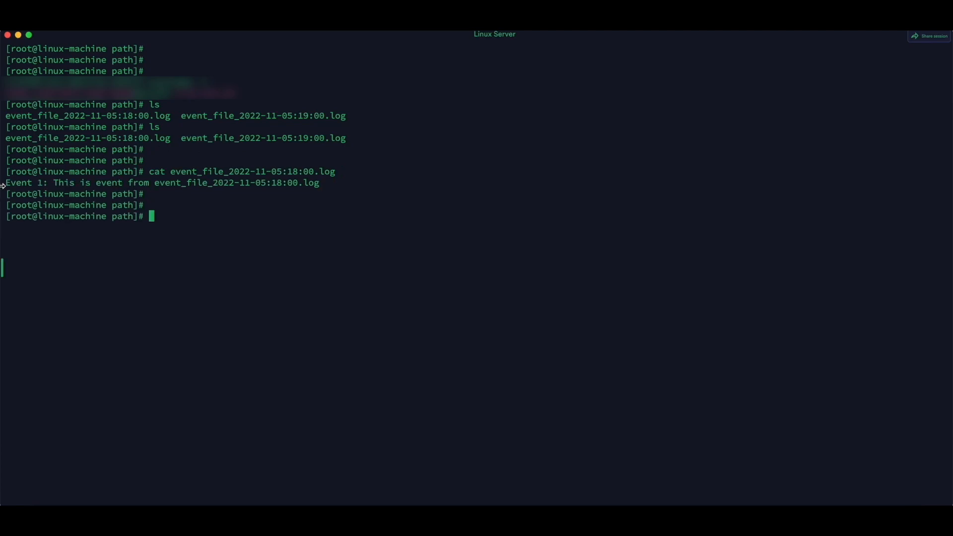
pyautogui.moveTo(6, 183); pyautogui.dragTo(55, 183)
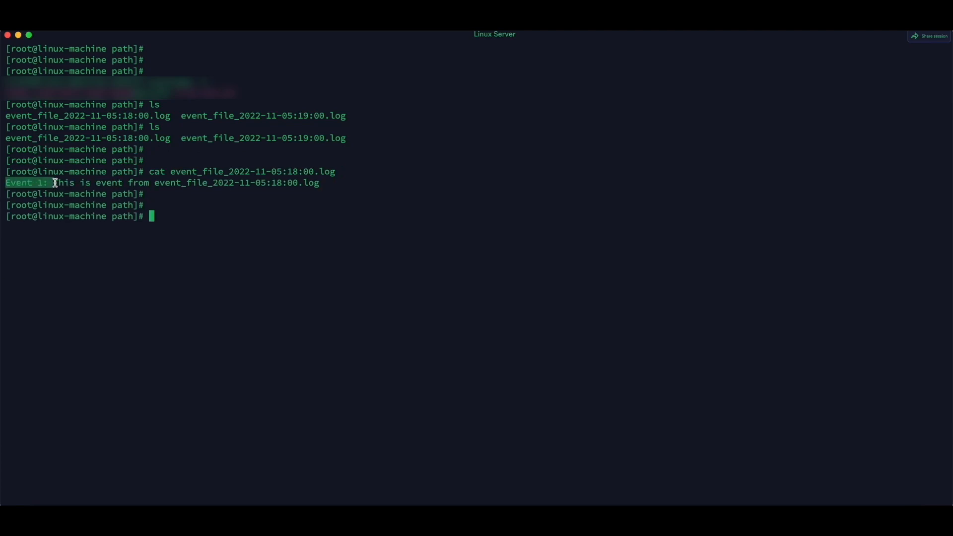
pyautogui.doubleClick(210, 137)
pyautogui.press('super+c')
pyautogui.write('cat')
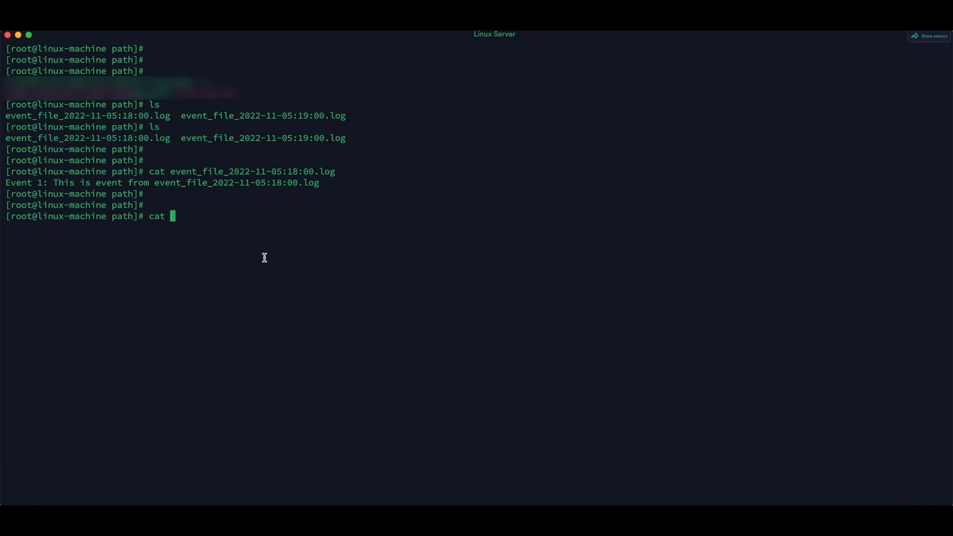
pyautogui.press('super+v')
pyautogui.press('Return')
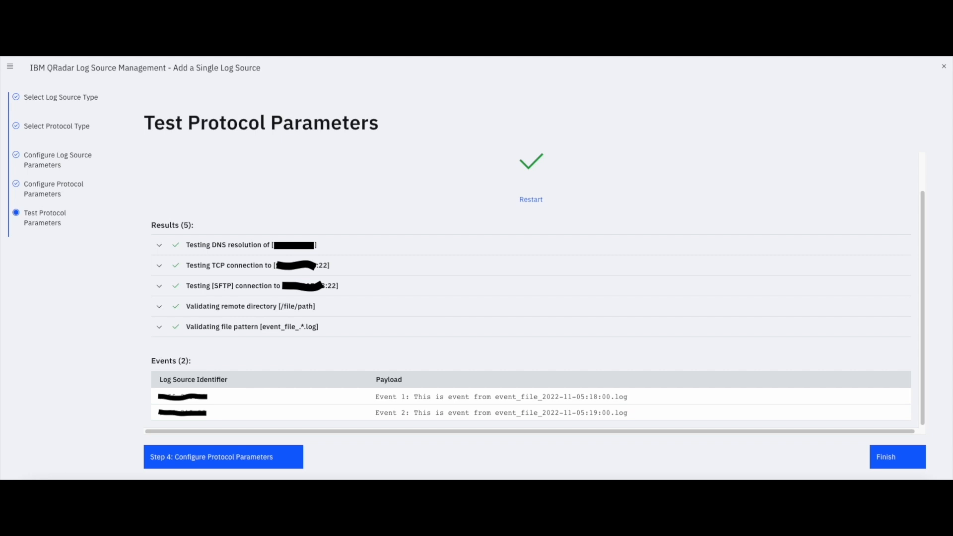
# - Finish the log source wizard and deploy the pending changes
pyautogui.click(898, 457)
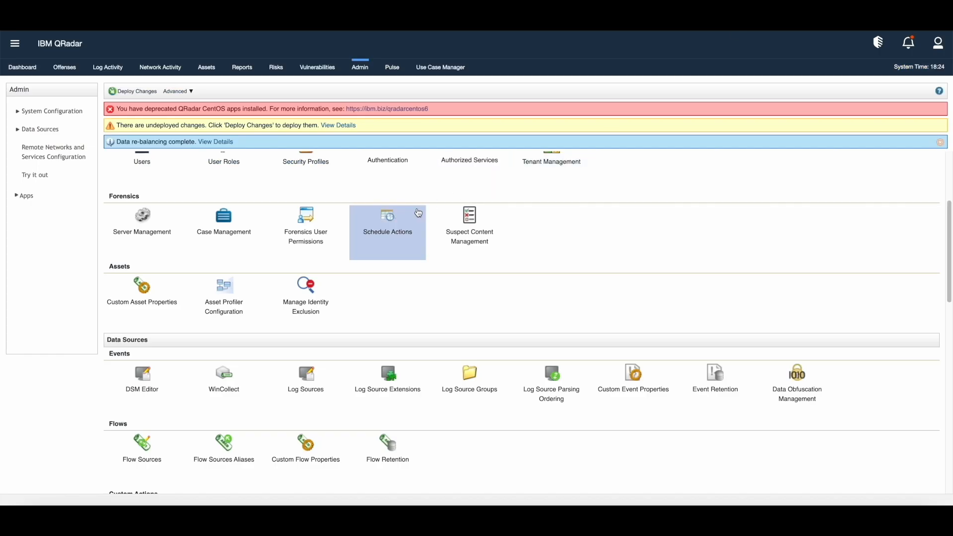
pyautogui.click(126, 93)
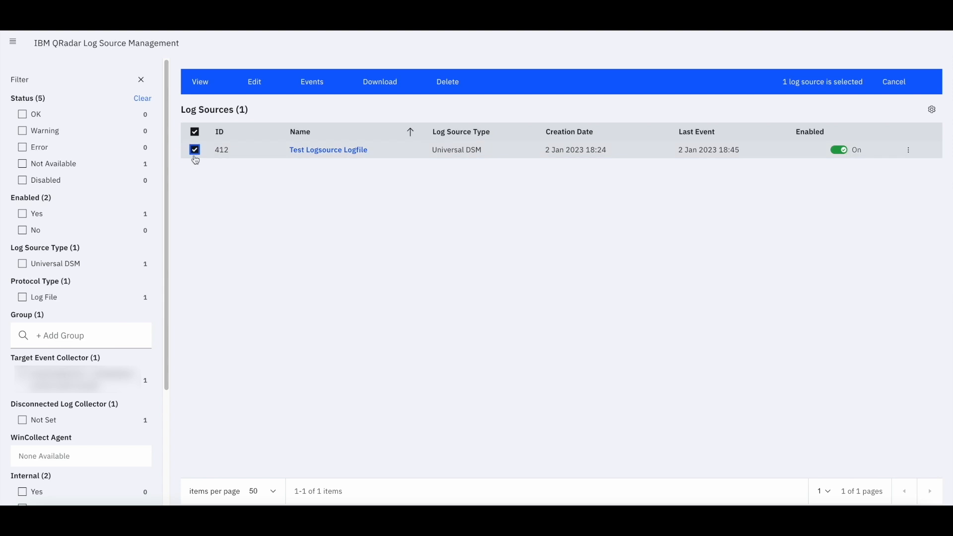
# - Open the events of the Test Logsource Logfile log source and show them as Raw Events
pyautogui.click(323, 83)
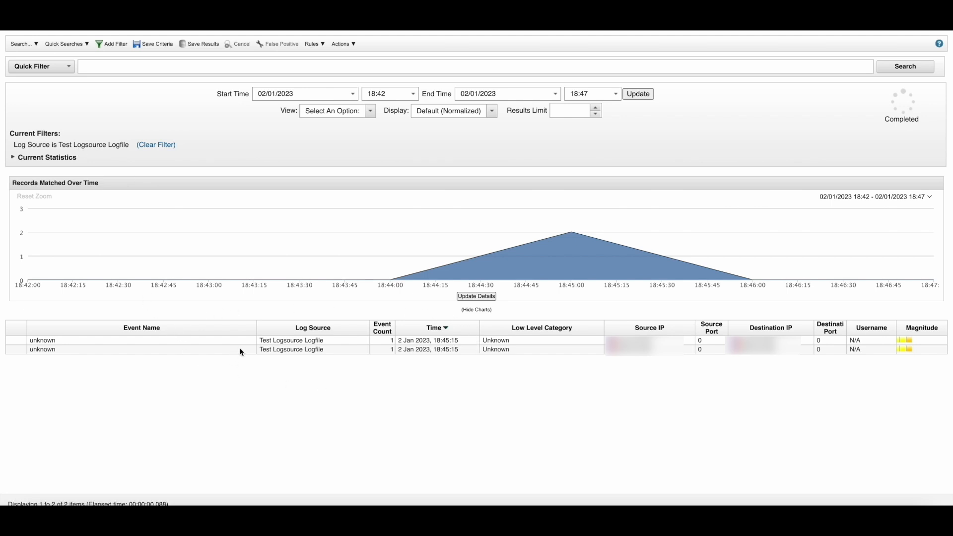
pyautogui.click(491, 113)
pyautogui.click(461, 147)
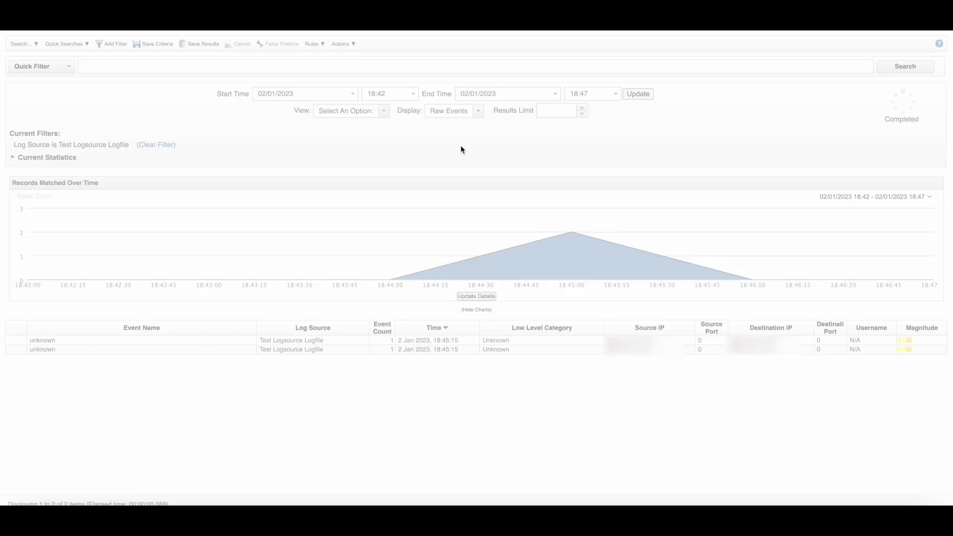